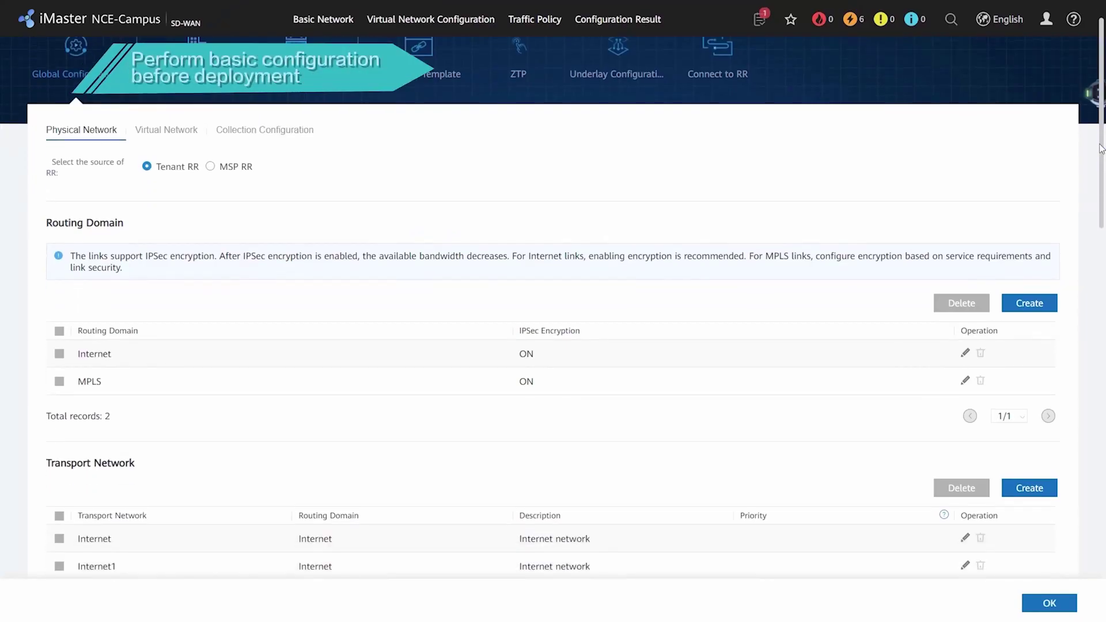
- Manually add a device of type AR with the Gateway role in Device Management
{"action": "left_click_drag", "start_coordinate": [1100, 165], "coordinate": [1073, 394]}
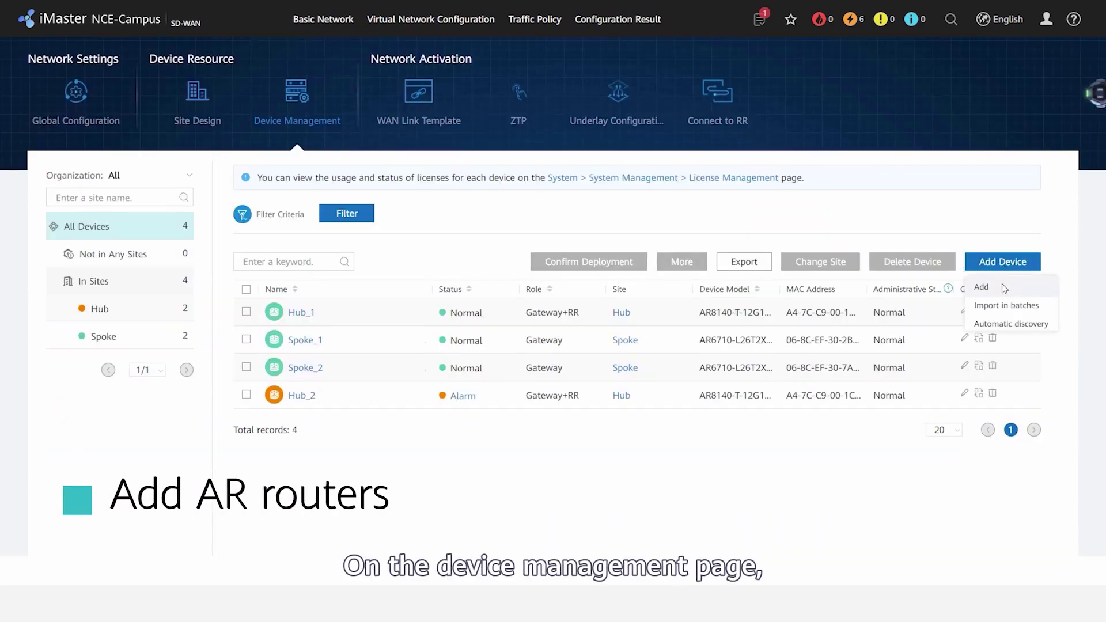
{"action": "left_click", "coordinate": [1001, 286]}
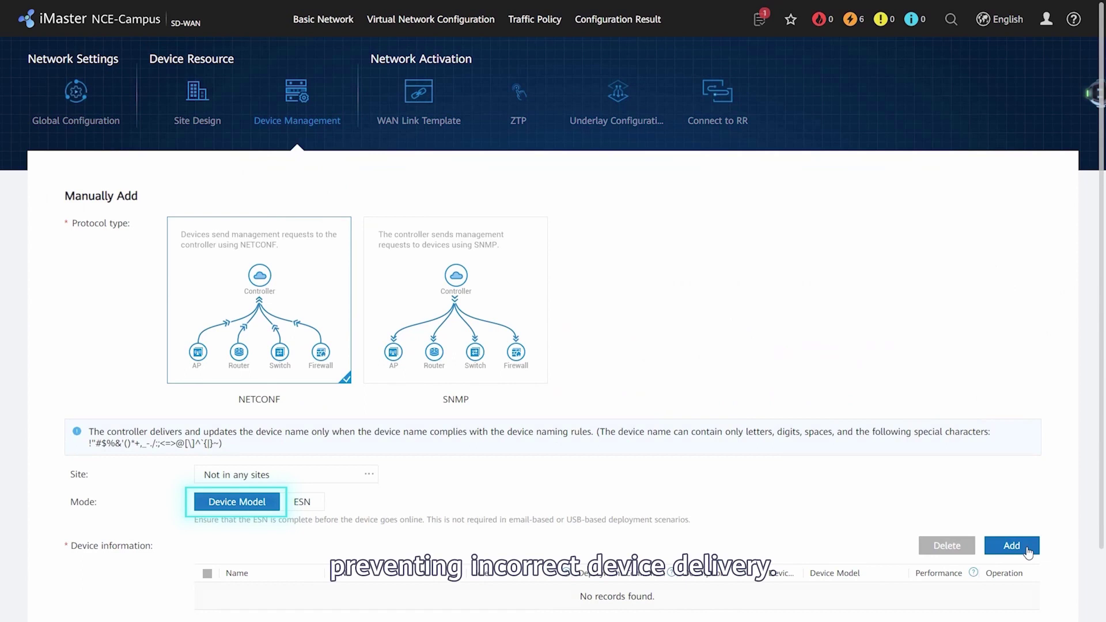
{"action": "left_click", "coordinate": [1011, 546]}
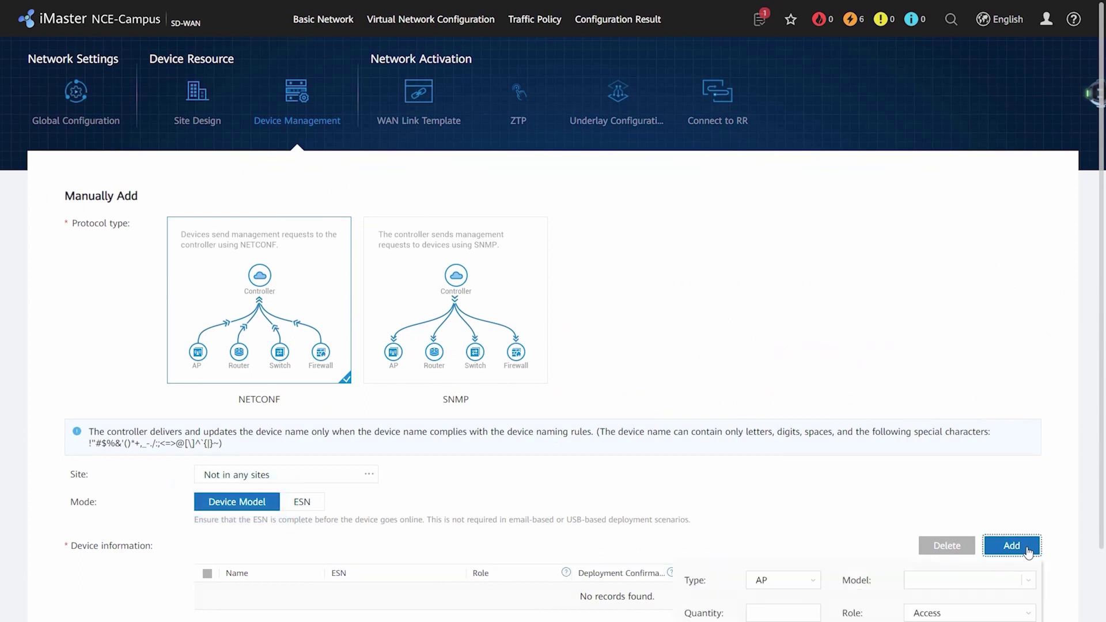
{"action": "scroll", "coordinate": [1028, 553], "scroll_direction": "down", "scroll_amount": 2}
{"action": "left_click", "coordinate": [805, 507]}
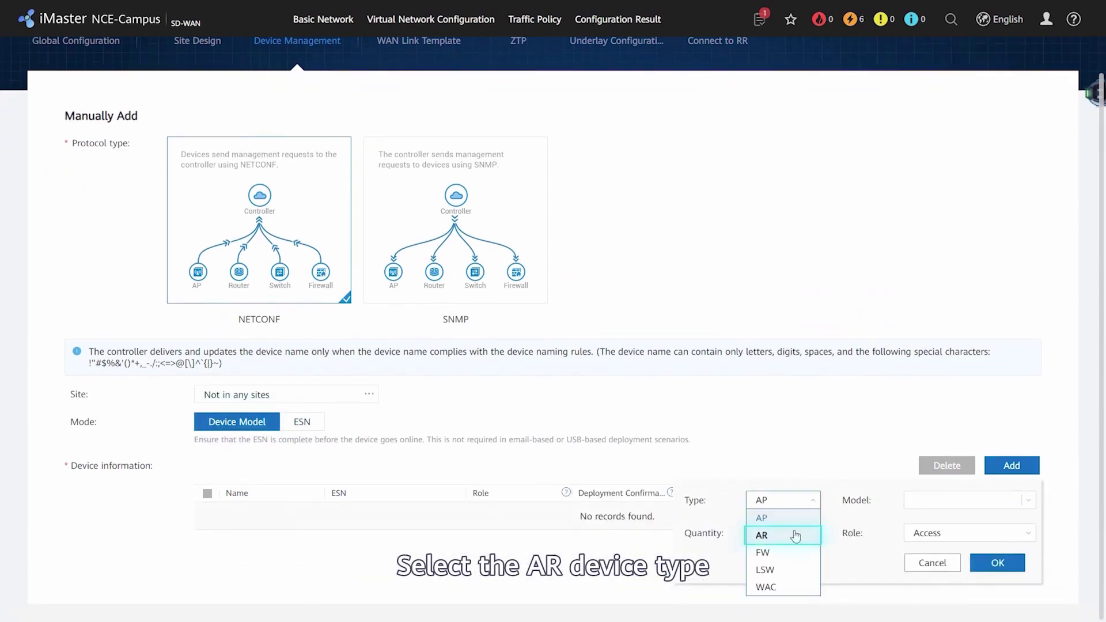
{"action": "left_click", "coordinate": [796, 536]}
{"action": "left_click", "coordinate": [967, 533]}
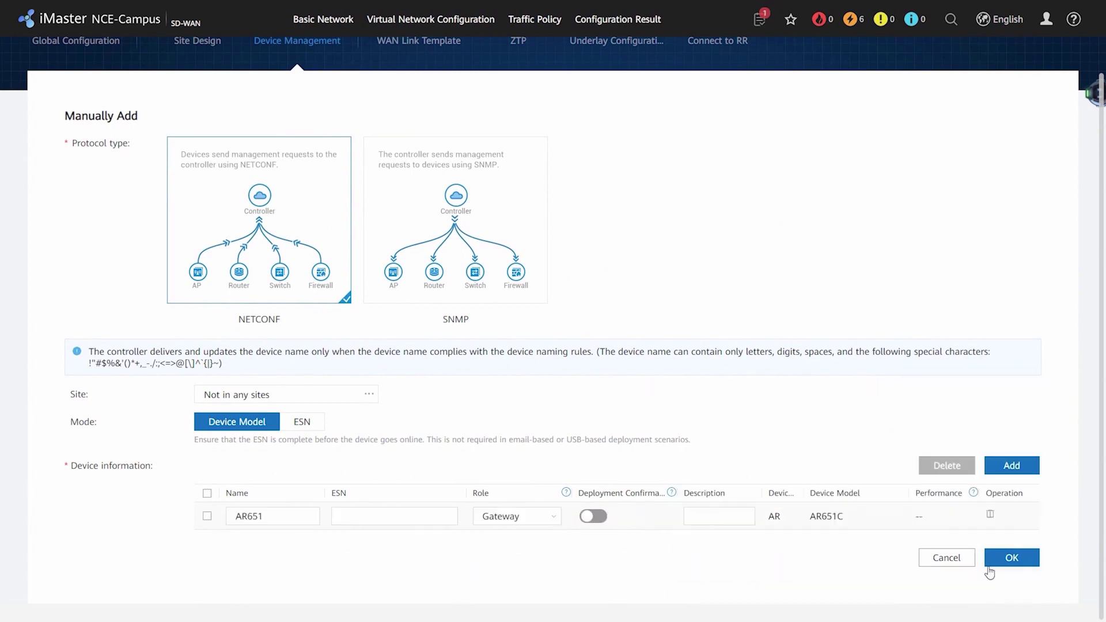
{"action": "left_click", "coordinate": [1007, 556]}
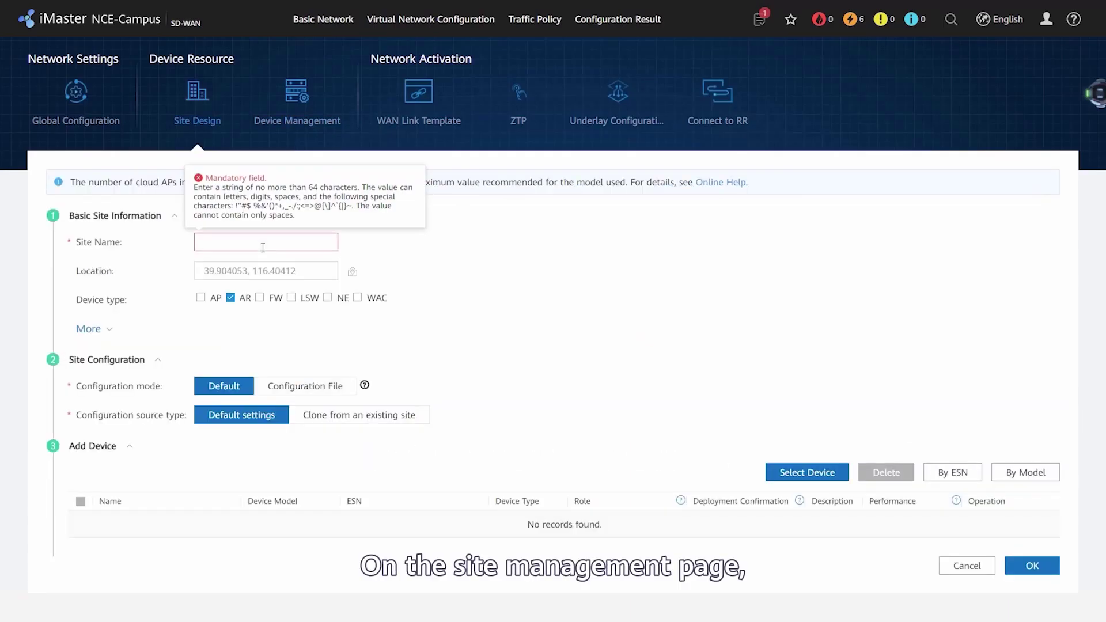
- Create the site 'test-site' with the 'test' device selected, then go to WAN Link Templates
{"action": "type", "text": "test-site"}
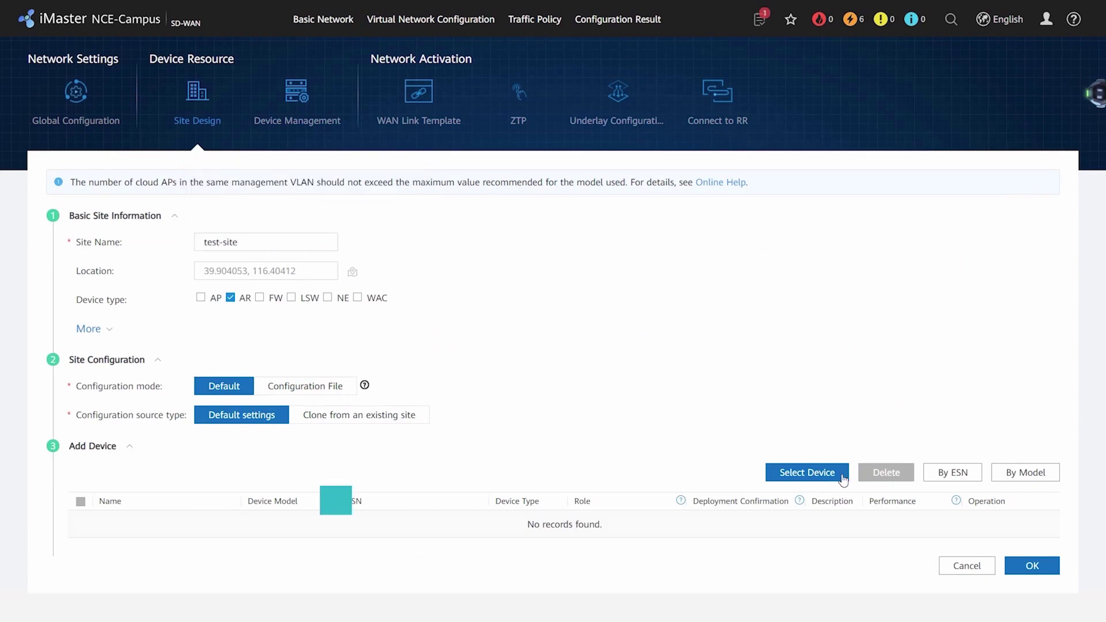
{"action": "left_click", "coordinate": [807, 473]}
{"action": "left_click", "coordinate": [299, 221]}
{"action": "left_click", "coordinate": [550, 252]}
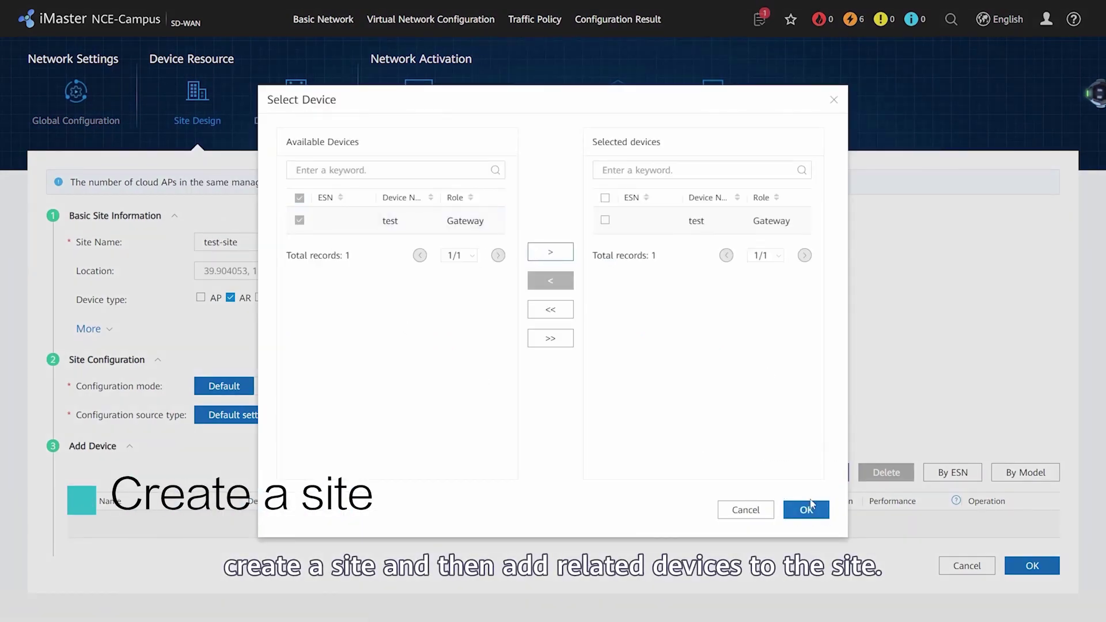
{"action": "left_click", "coordinate": [806, 509]}
{"action": "left_click", "coordinate": [1023, 566]}
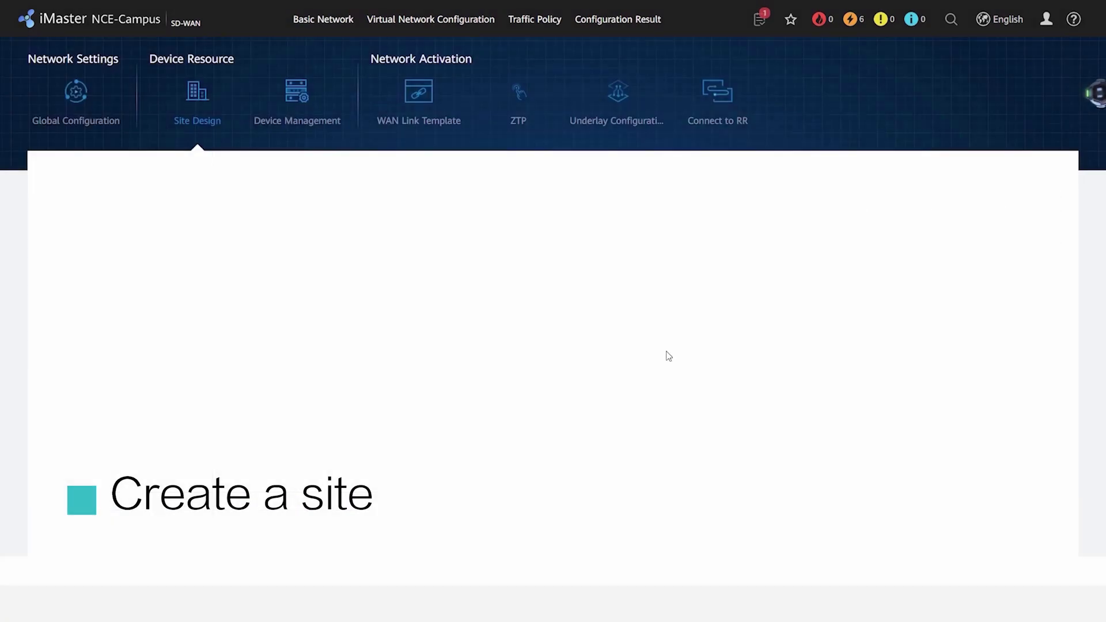
{"action": "left_click", "coordinate": [416, 101]}
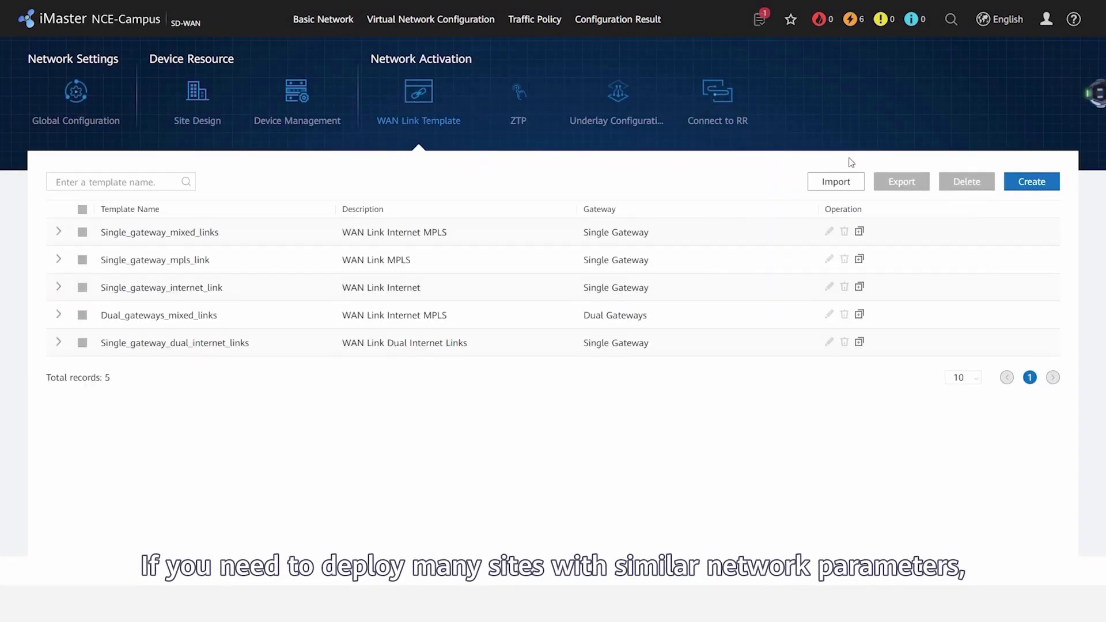
- Start a new WAN link template named 'test' with two links, Internet and MPLS
{"action": "left_click", "coordinate": [1031, 181]}
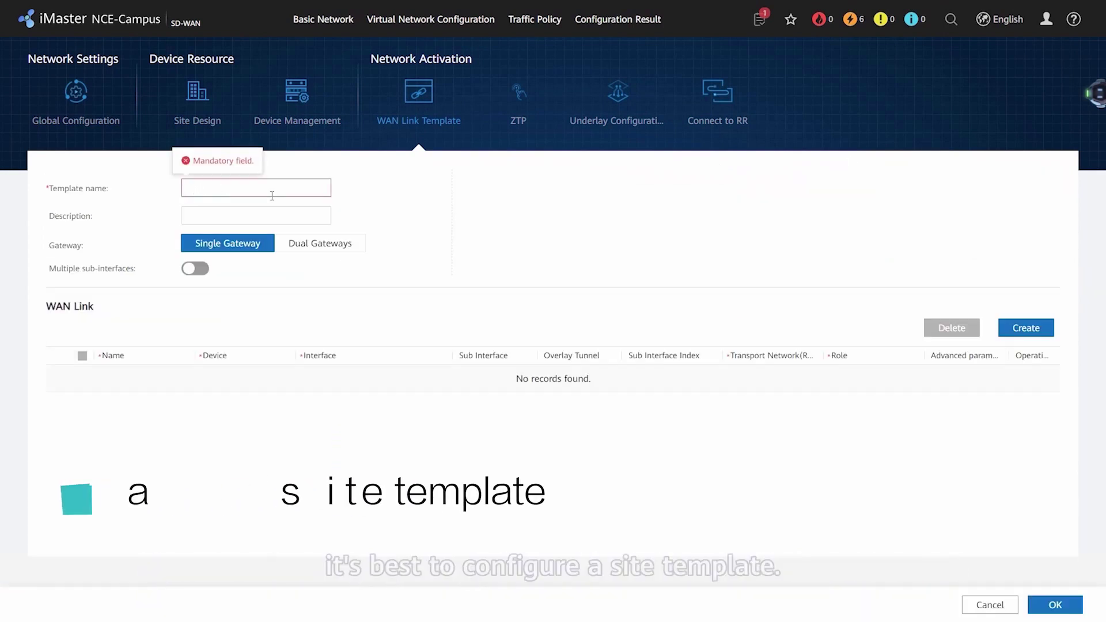
{"action": "left_click", "coordinate": [272, 188]}
{"action": "type", "text": "test-template"}
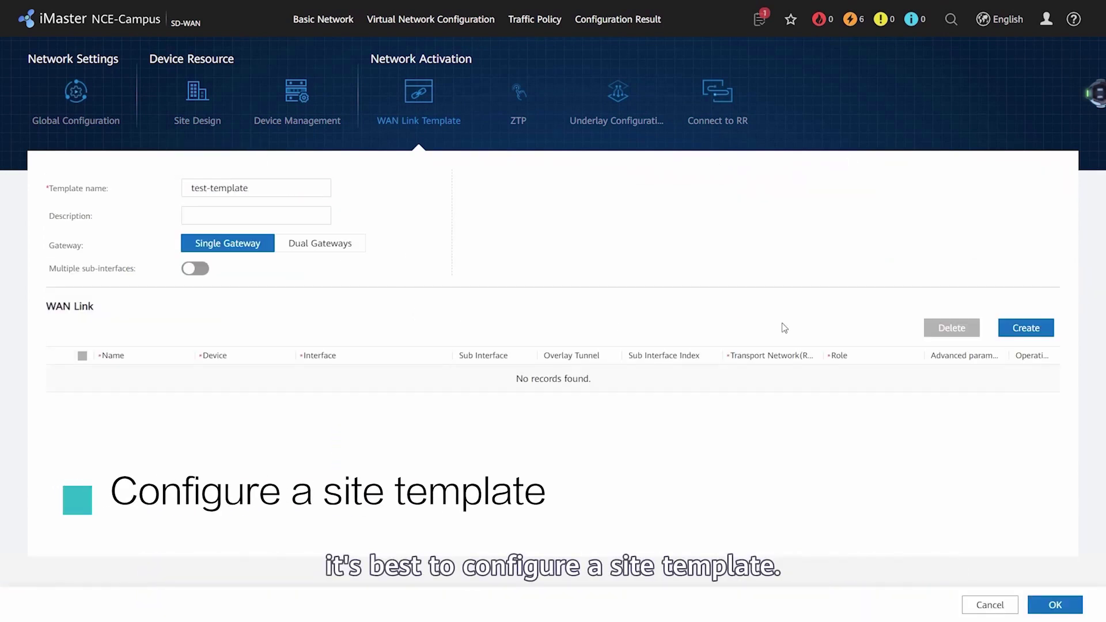
{"action": "left_click", "coordinate": [1026, 328]}
{"action": "left_click", "coordinate": [1025, 328]}
{"action": "left_click", "coordinate": [149, 378]}
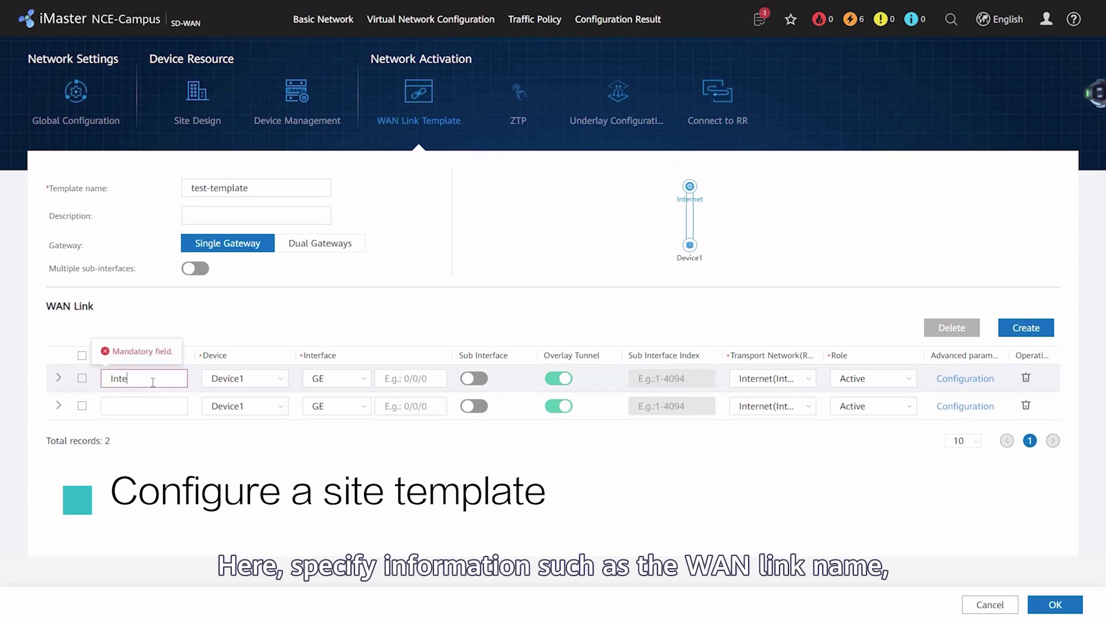
{"action": "type", "text": "Internet"}
{"action": "left_click", "coordinate": [149, 406]}
{"action": "type", "text": "MPLS"}
- Assign interfaces 0/0/8 (Internet) and 0/0/9 (MPLS, MPLS transport) and save the template
{"action": "left_click", "coordinate": [253, 378]}
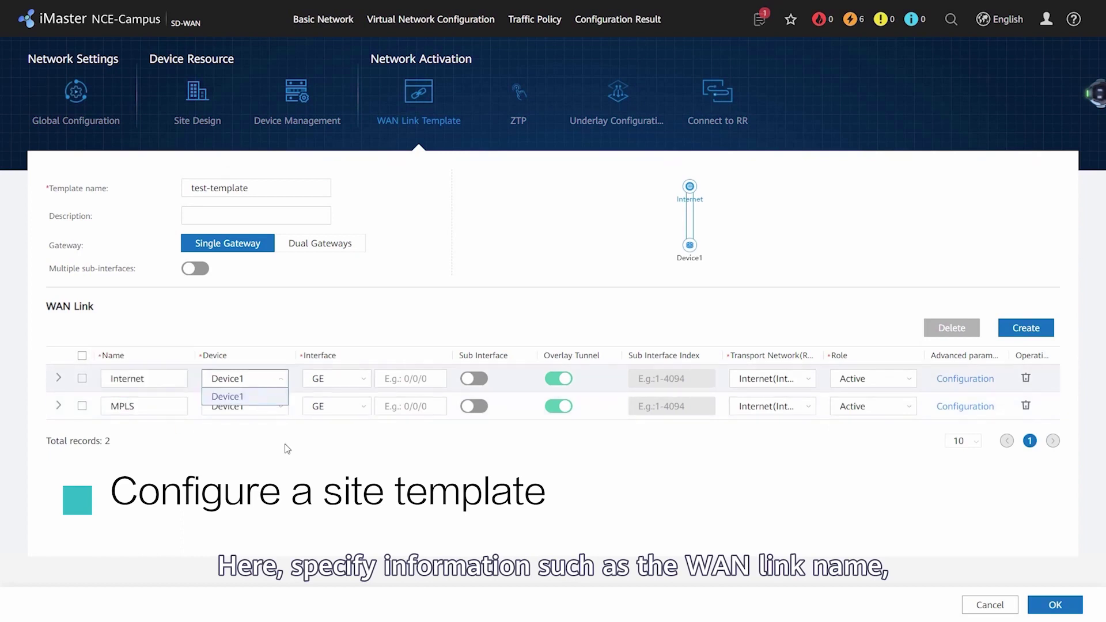
{"action": "type", "text": "0/0/8"}
{"action": "left_click", "coordinate": [410, 406]}
{"action": "type", "text": "0/0/9"}
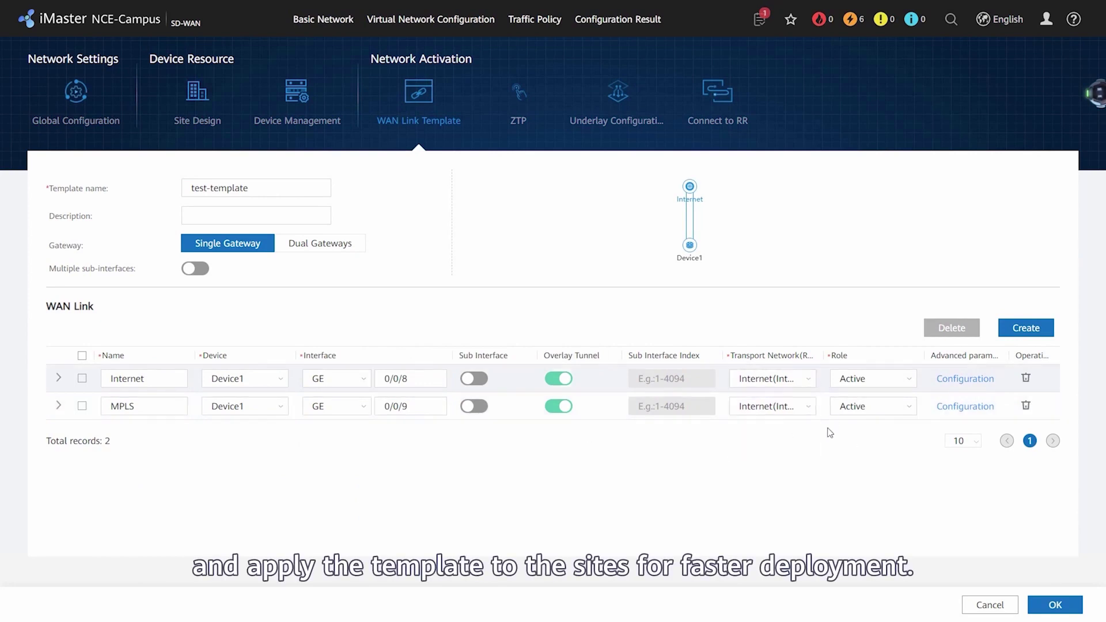
{"action": "left_click", "coordinate": [808, 407]}
{"action": "left_click", "coordinate": [801, 459]}
{"action": "left_click", "coordinate": [1055, 605]}
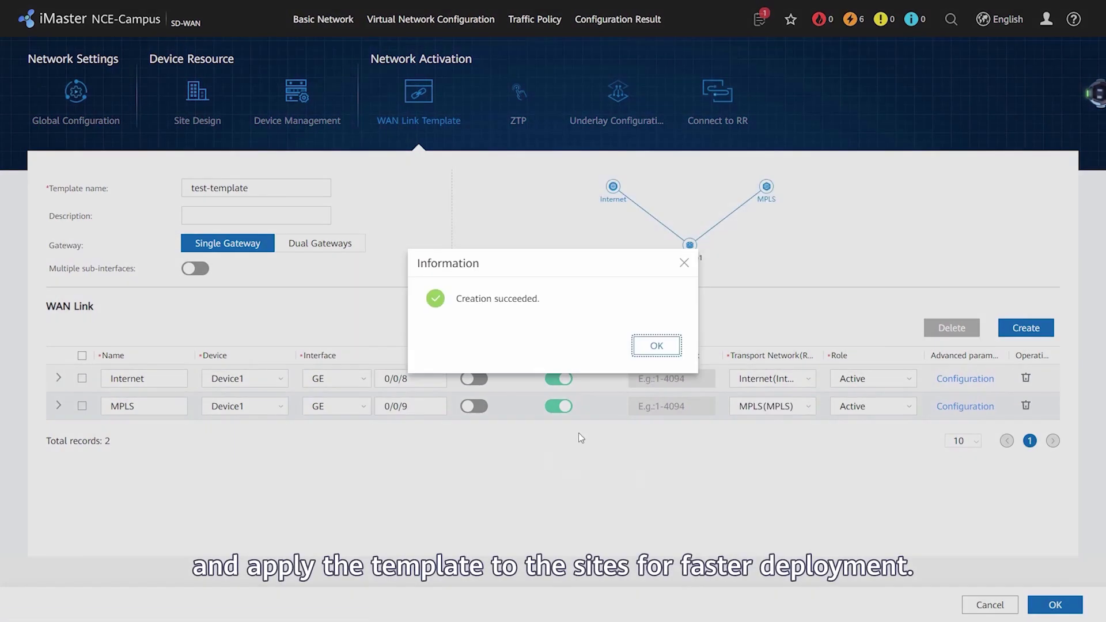
{"action": "left_click", "coordinate": [654, 349]}
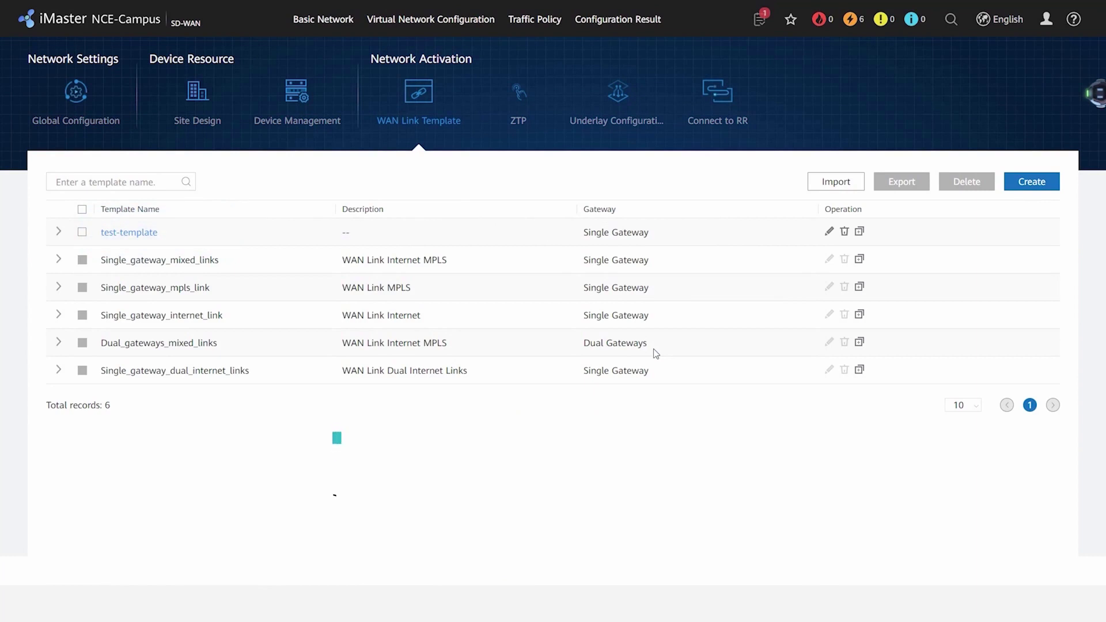
- In ZTP configuration, start deploying test-site as a physical site
{"action": "left_click", "coordinate": [516, 114]}
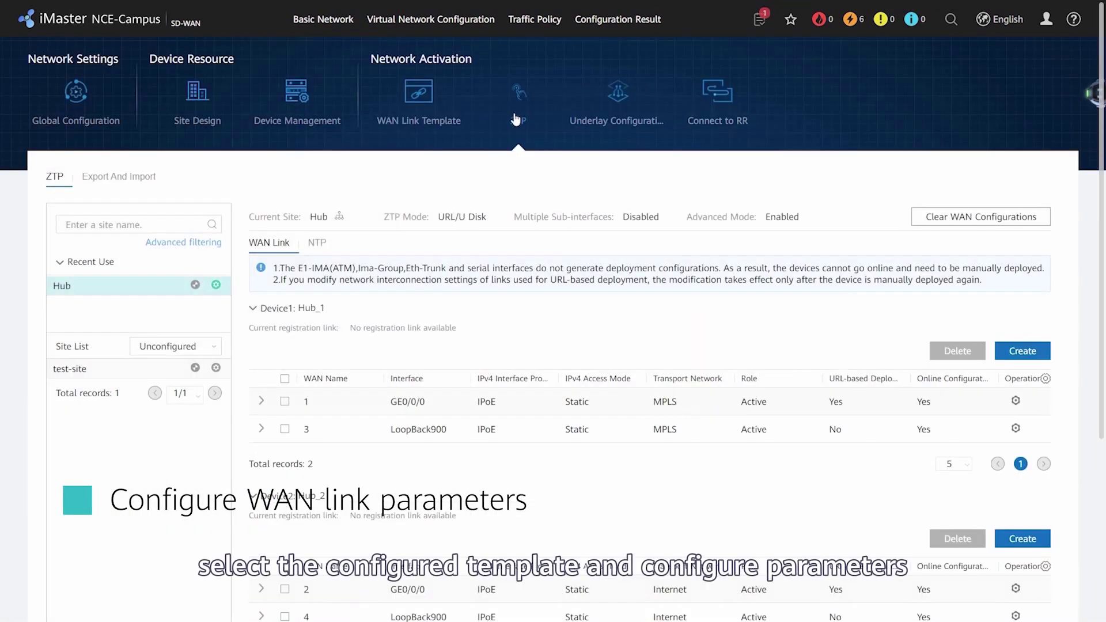
{"action": "left_click", "coordinate": [118, 371]}
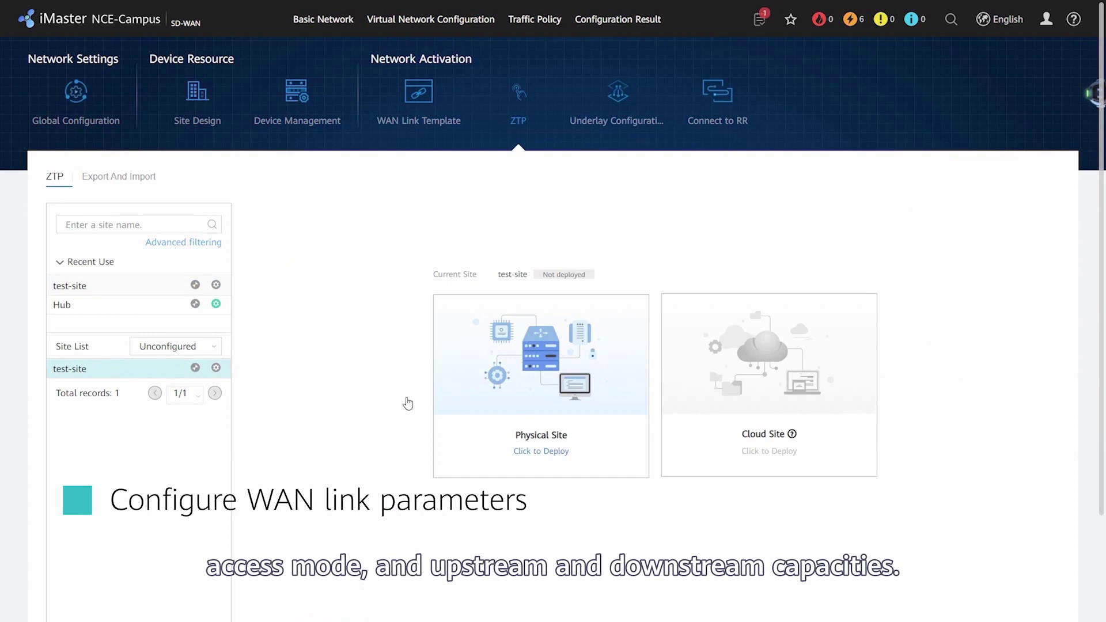
{"action": "left_click", "coordinate": [548, 461]}
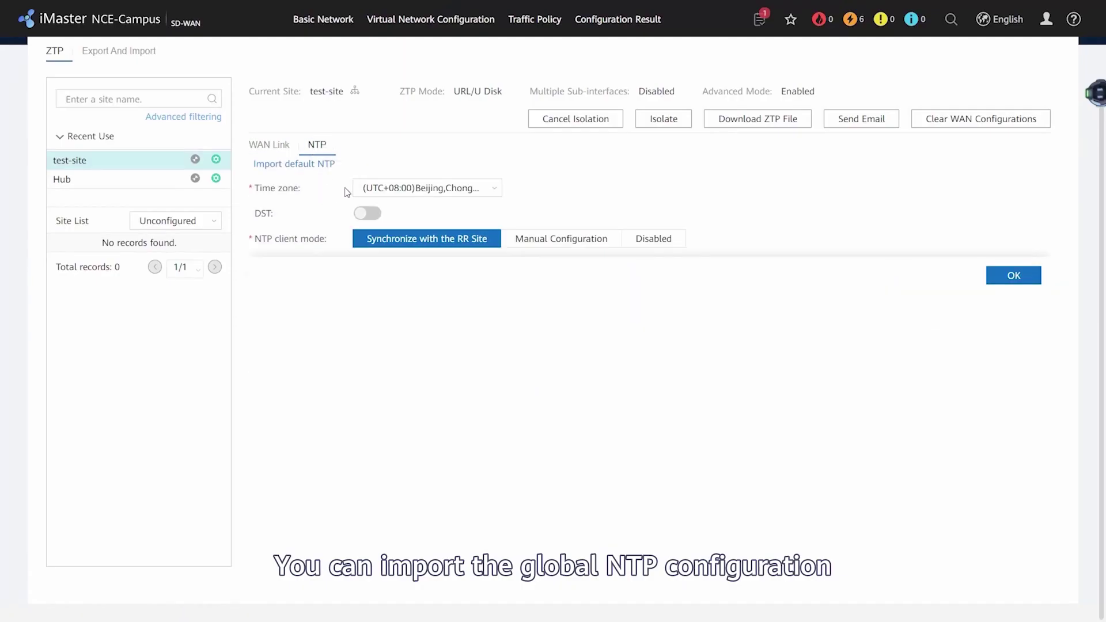
- Set test-site's NTP client mode to Synchronize with the RR Site and commit the change
{"action": "left_click", "coordinate": [322, 165]}
{"action": "left_click", "coordinate": [639, 367]}
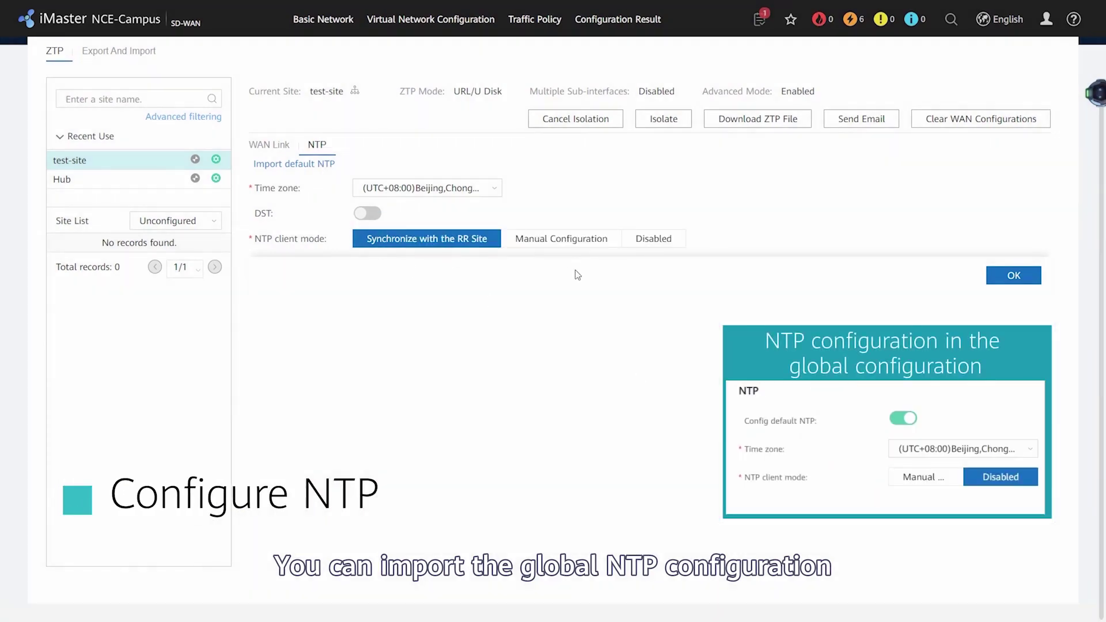
{"action": "left_click", "coordinate": [574, 240]}
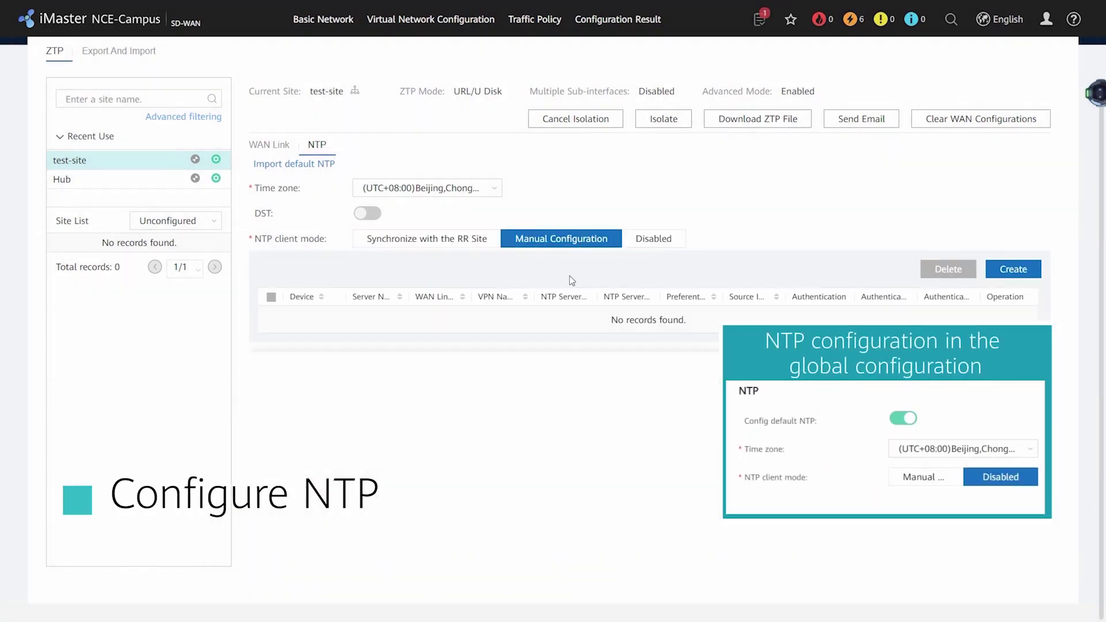
{"action": "left_click", "coordinate": [476, 238]}
{"action": "left_click", "coordinate": [1005, 274]}
{"action": "left_click", "coordinate": [647, 344]}
{"action": "left_click", "coordinate": [656, 346]}
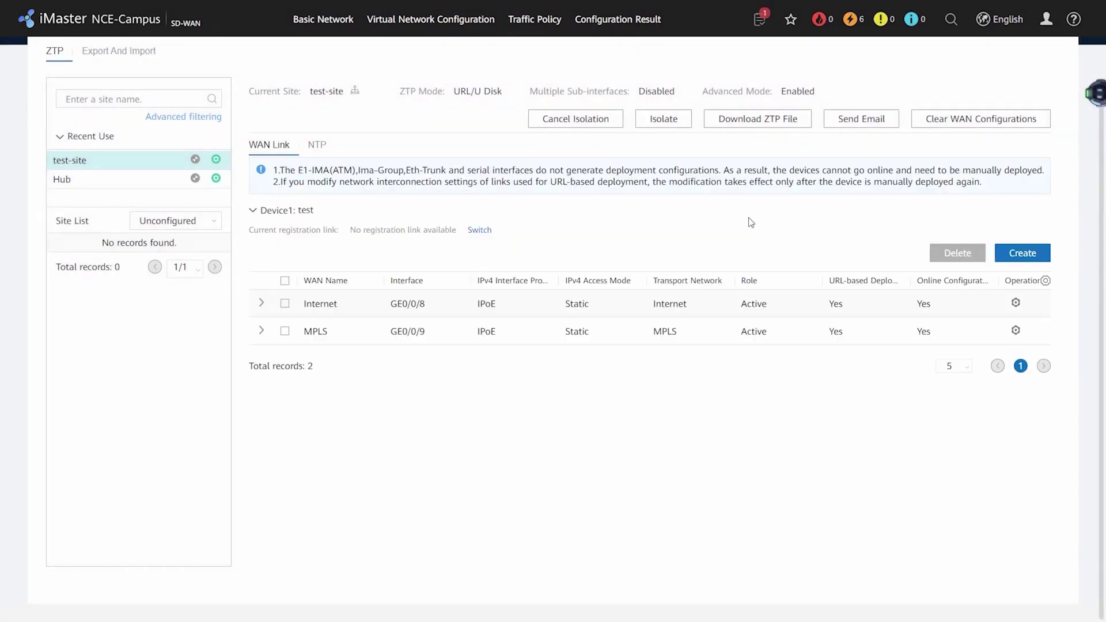
- Choose test-site as the site for a new ZTP deployment email
{"action": "left_click", "coordinate": [862, 120]}
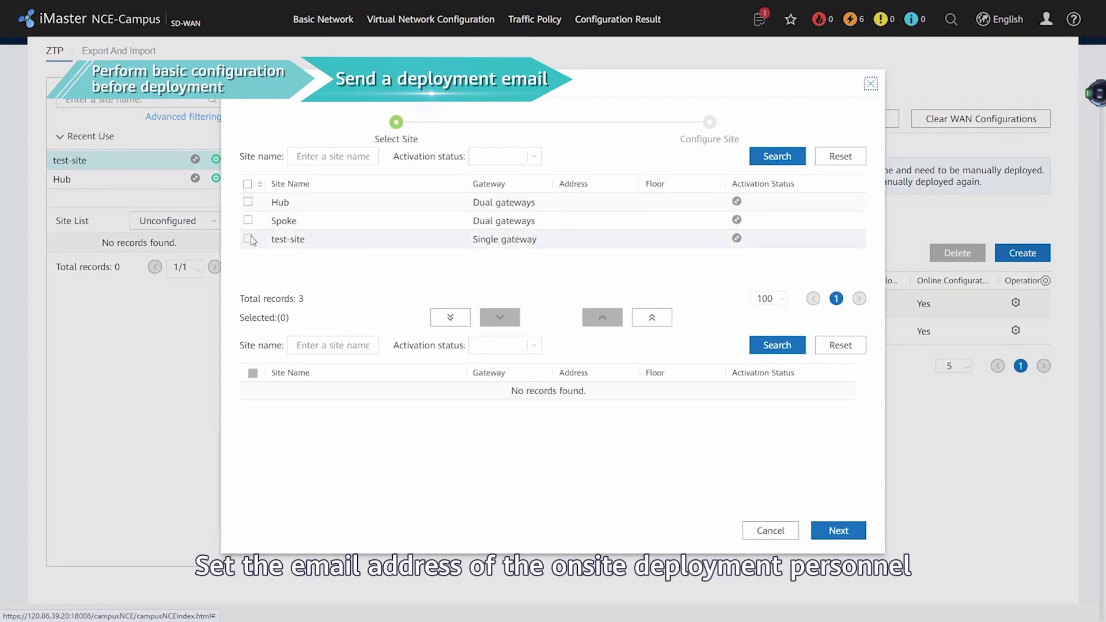
{"action": "left_click", "coordinate": [507, 320]}
{"action": "left_click", "coordinate": [838, 529]}
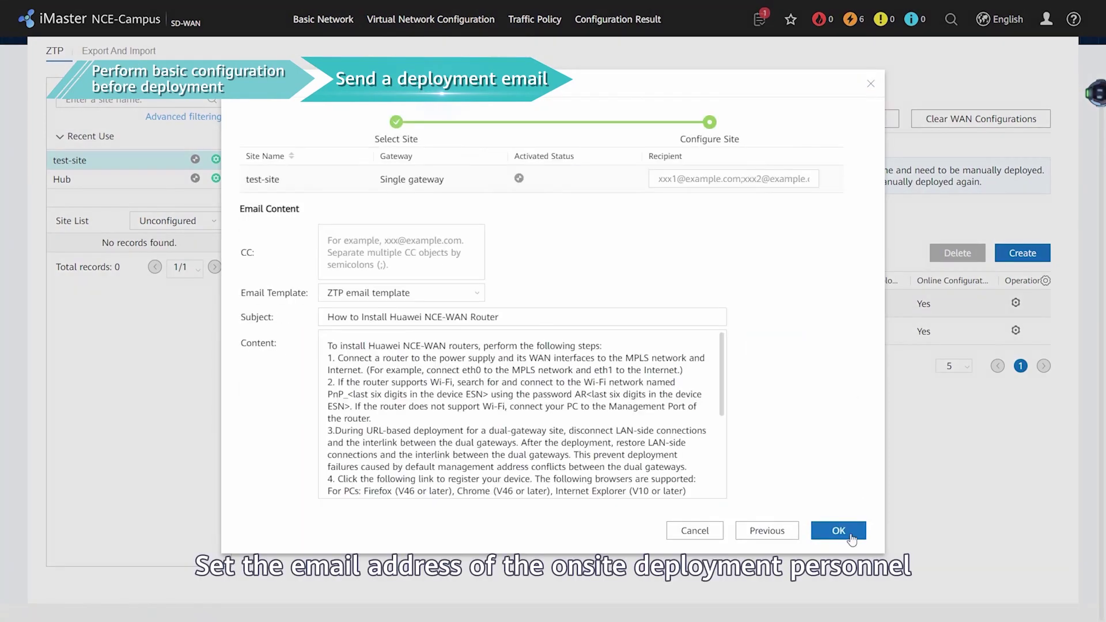
{"action": "left_click", "coordinate": [733, 179]}
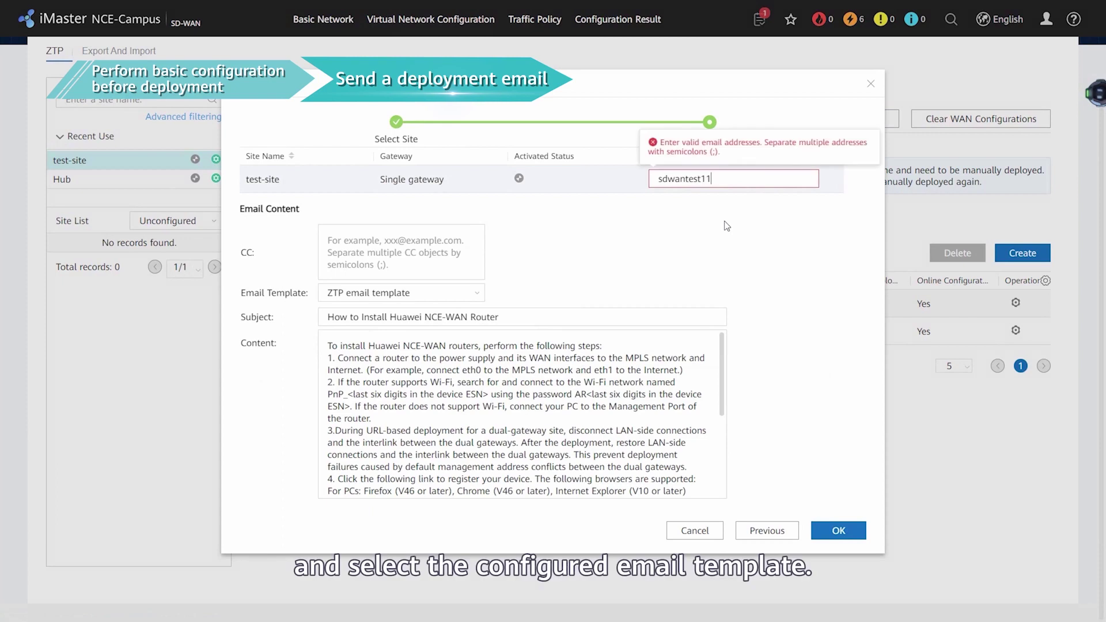
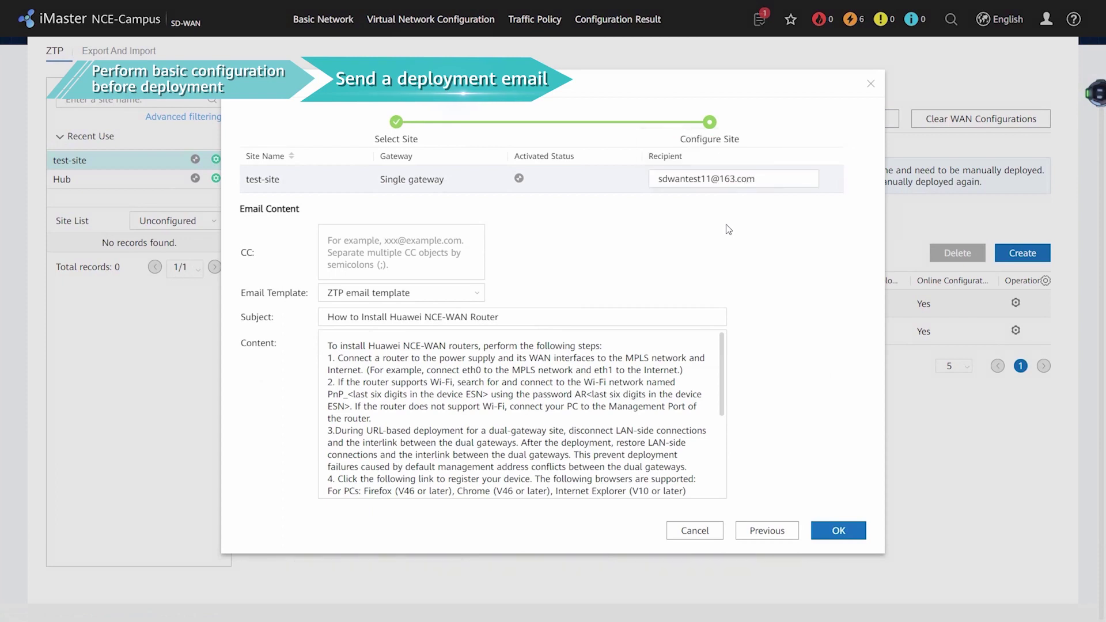
- Enter the onsite recipient's e-mail address and send the deployment email
{"action": "scroll", "coordinate": [725, 370], "scroll_direction": "down", "scroll_amount": 5}
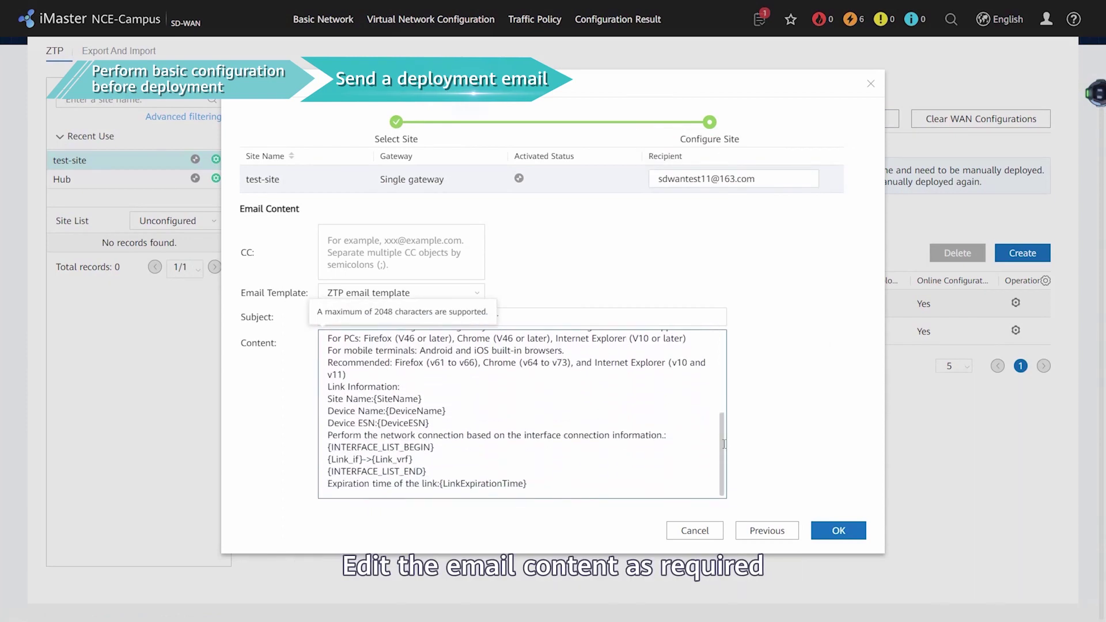
{"action": "scroll", "coordinate": [724, 370], "scroll_direction": "up", "scroll_amount": 4}
{"action": "scroll", "coordinate": [724, 371], "scroll_direction": "up", "scroll_amount": 1}
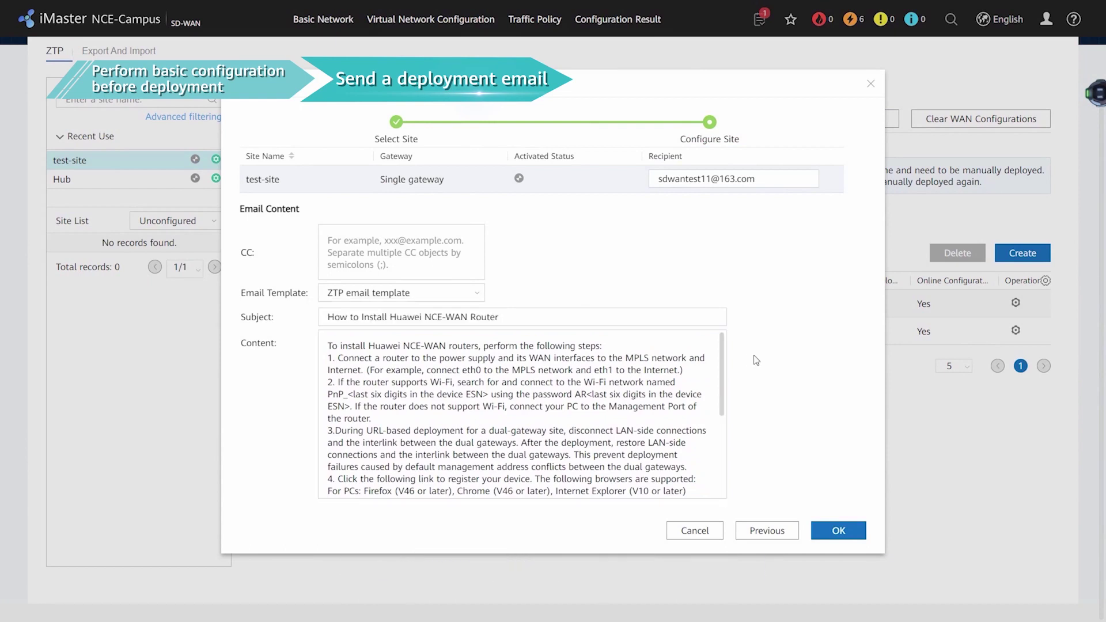
{"action": "left_click", "coordinate": [832, 529]}
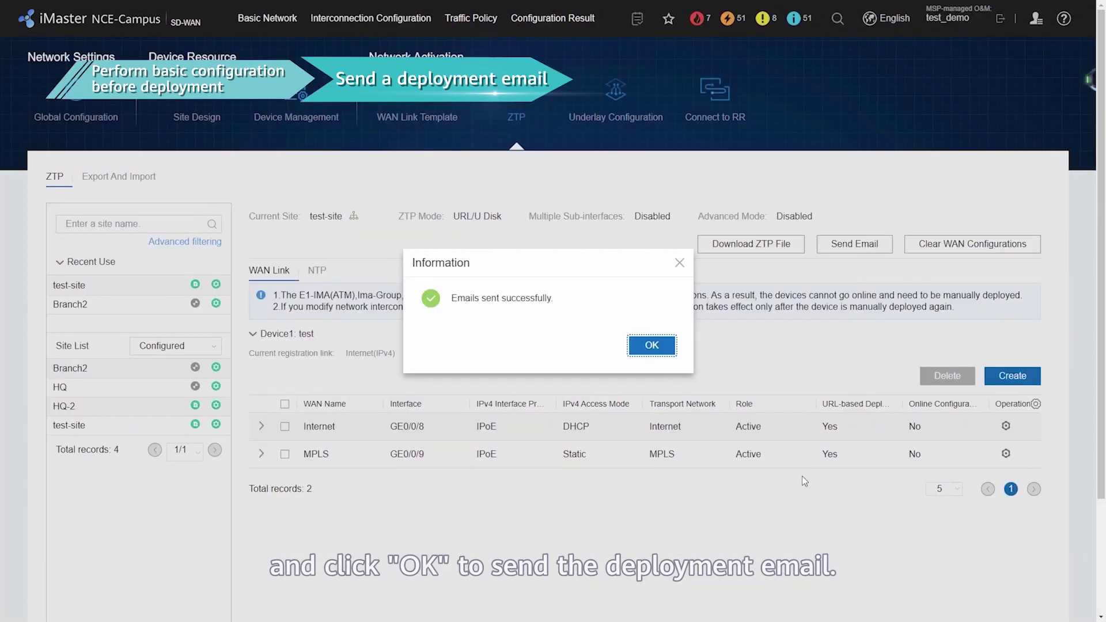
{"action": "left_click", "coordinate": [666, 351]}
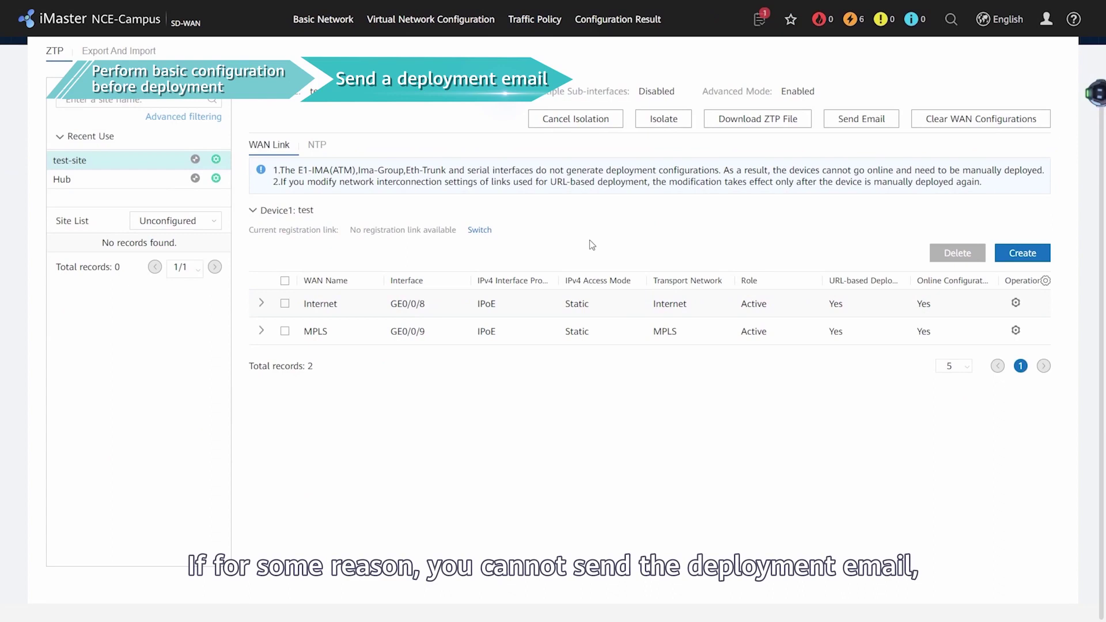
- Download the test-site ZTP file as CSV and open it
{"action": "left_click", "coordinate": [765, 125]}
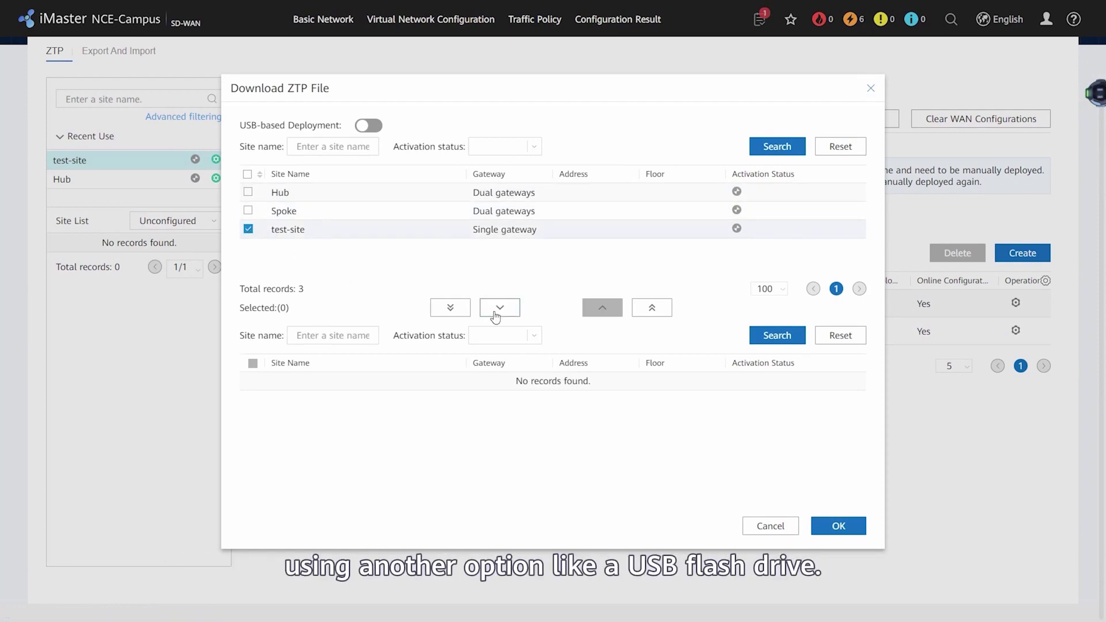
{"action": "left_click", "coordinate": [495, 311]}
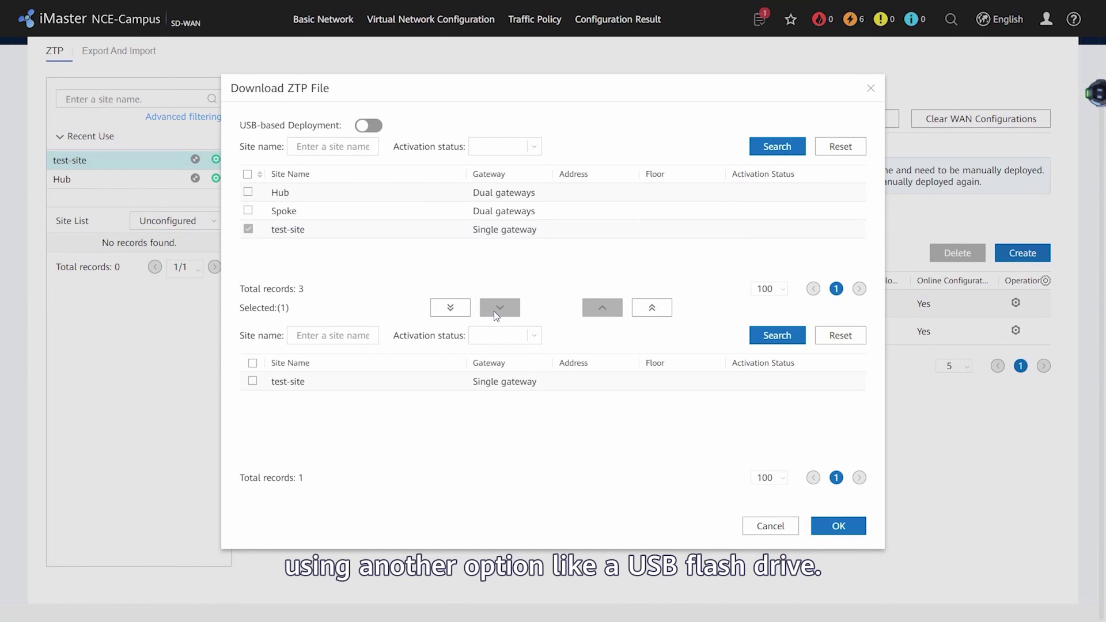
{"action": "left_click", "coordinate": [834, 524]}
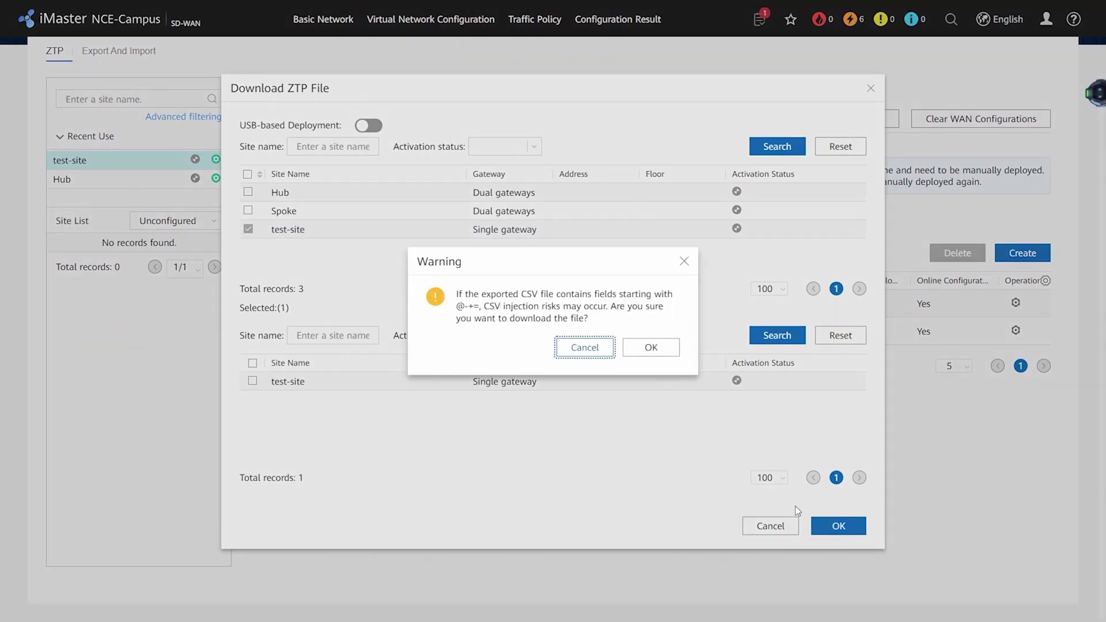
{"action": "left_click", "coordinate": [651, 348]}
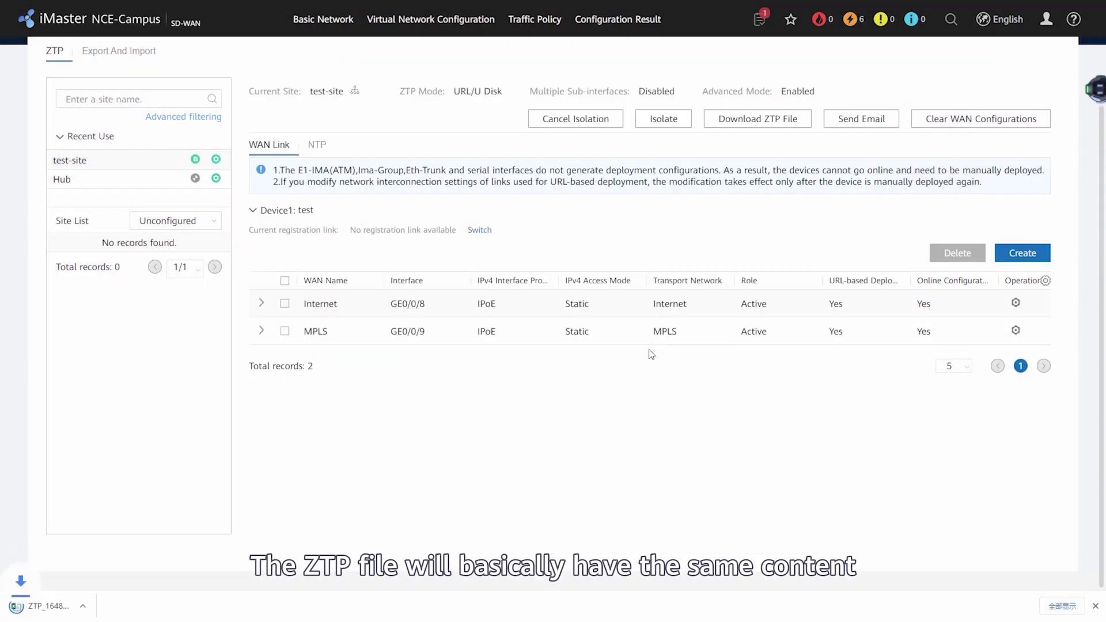
{"action": "left_click", "coordinate": [17, 606]}
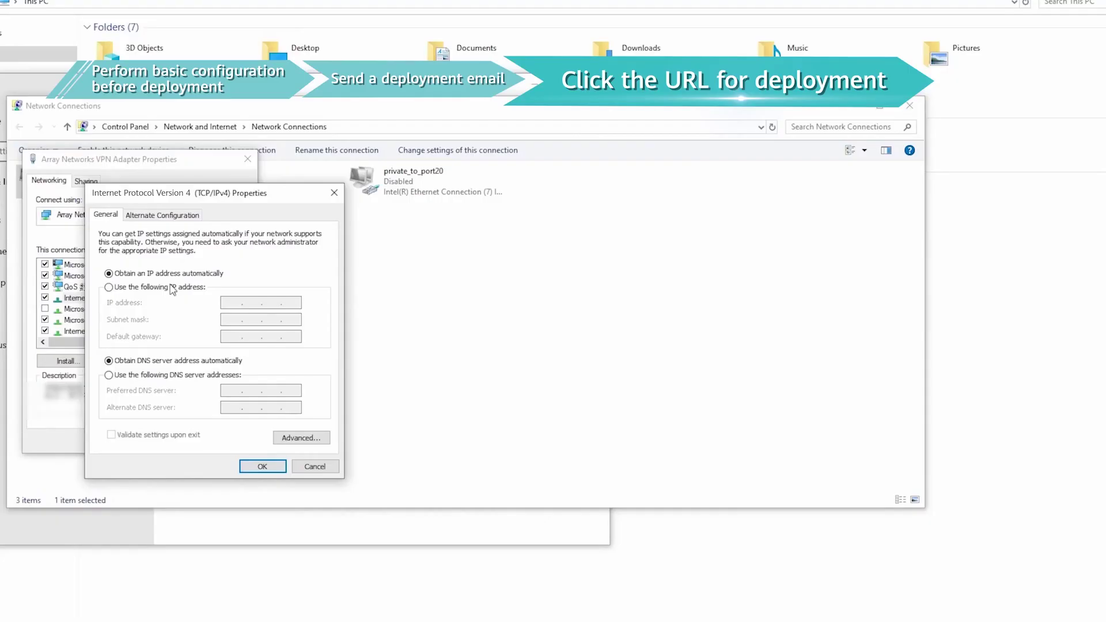
- Enter static IPv4 192.168.1.2, mask 255.255.255.0 and gateway 192.168.1.1
{"action": "type", "text": "192 . 168 . 1 . 2"}
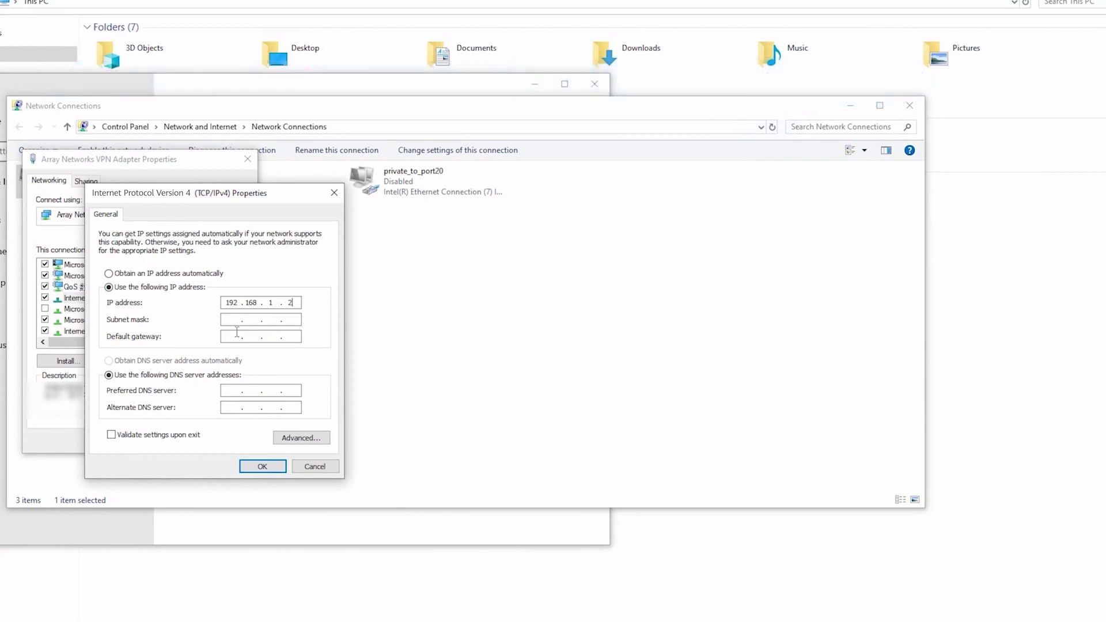
{"action": "left_click", "coordinate": [231, 320]}
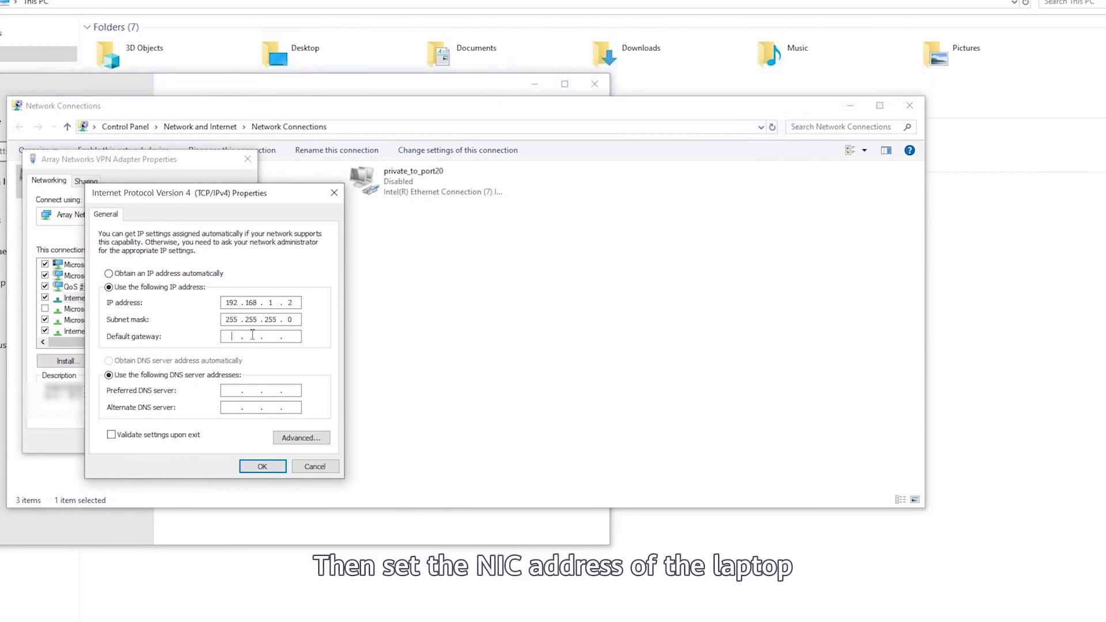
{"action": "type", "text": "192.168.1.1/portal/urlStart.html"}
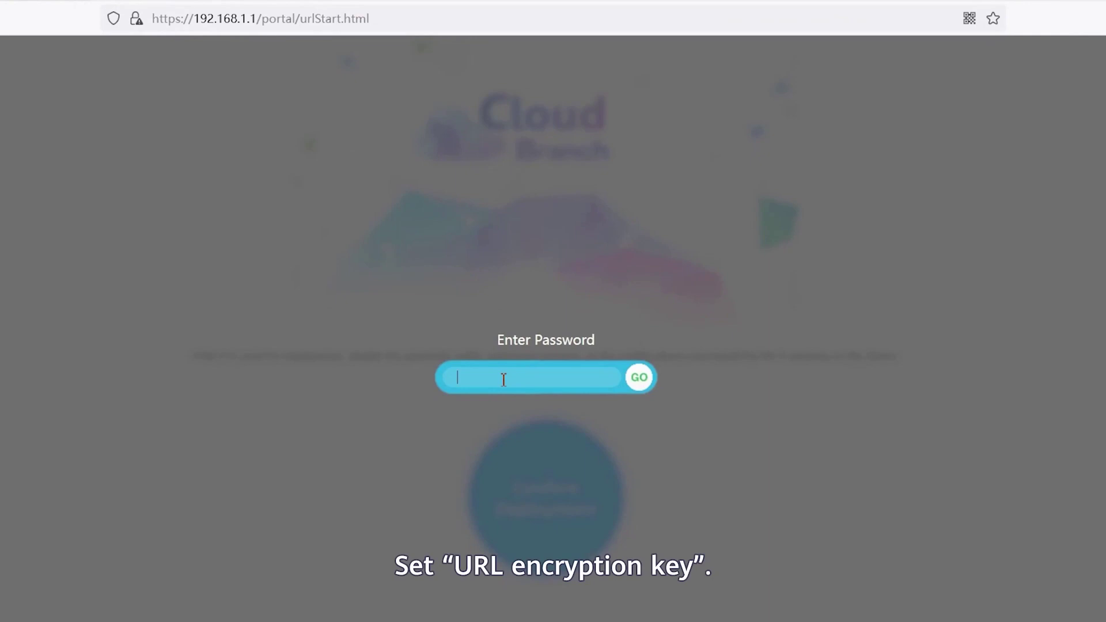
- Submit the URL encryption key in the Cloud Branch portal and confirm the device deployment
{"action": "type", "text": "••••••"}
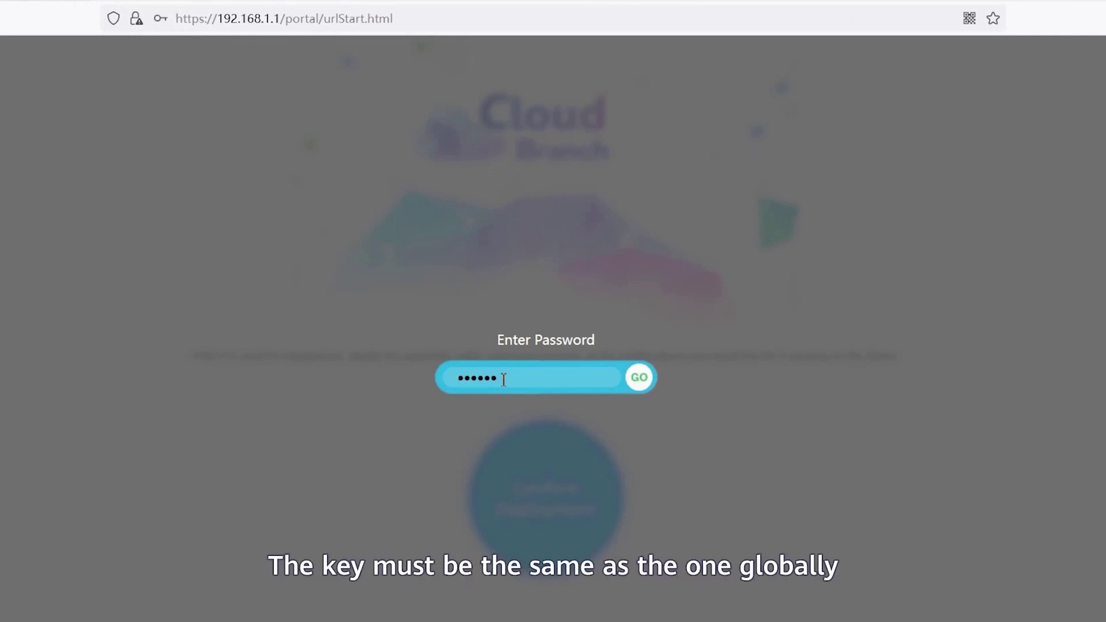
{"action": "left_click", "coordinate": [642, 381]}
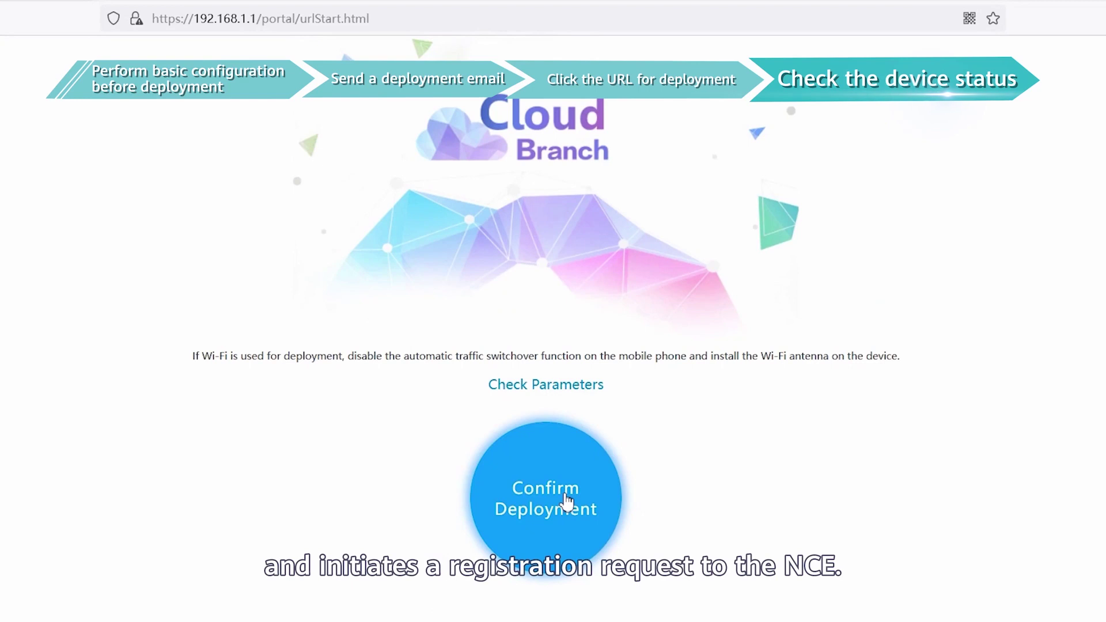
{"action": "left_click", "coordinate": [565, 495]}
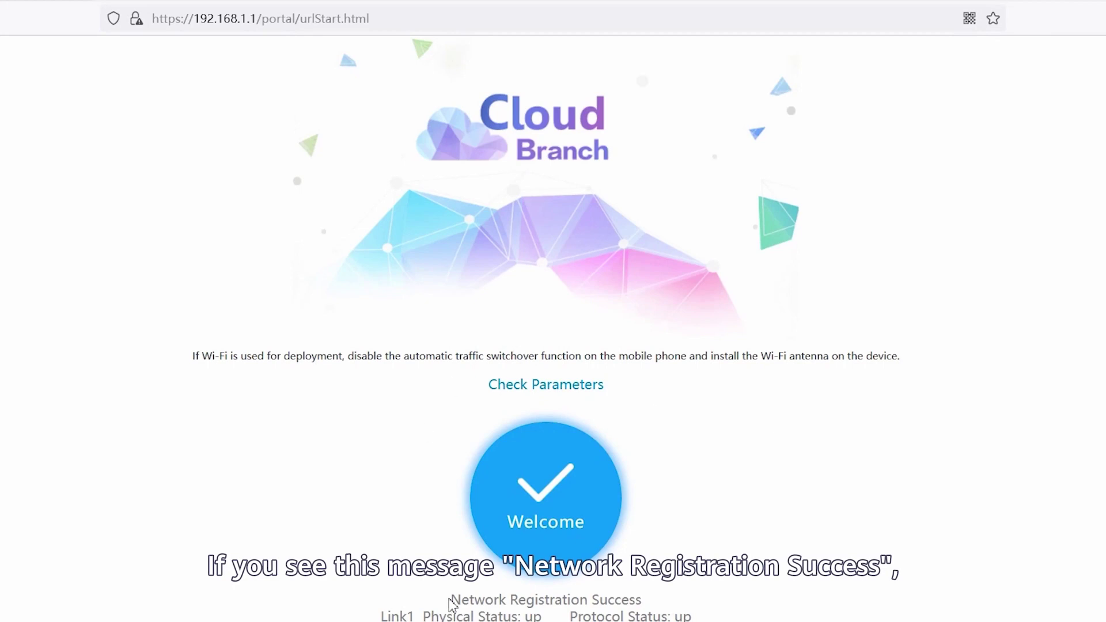
{"action": "scroll", "coordinate": [1046, 406], "scroll_direction": "down", "scroll_amount": 3}
{"action": "scroll", "coordinate": [1045, 406], "scroll_direction": "up", "scroll_amount": 3}
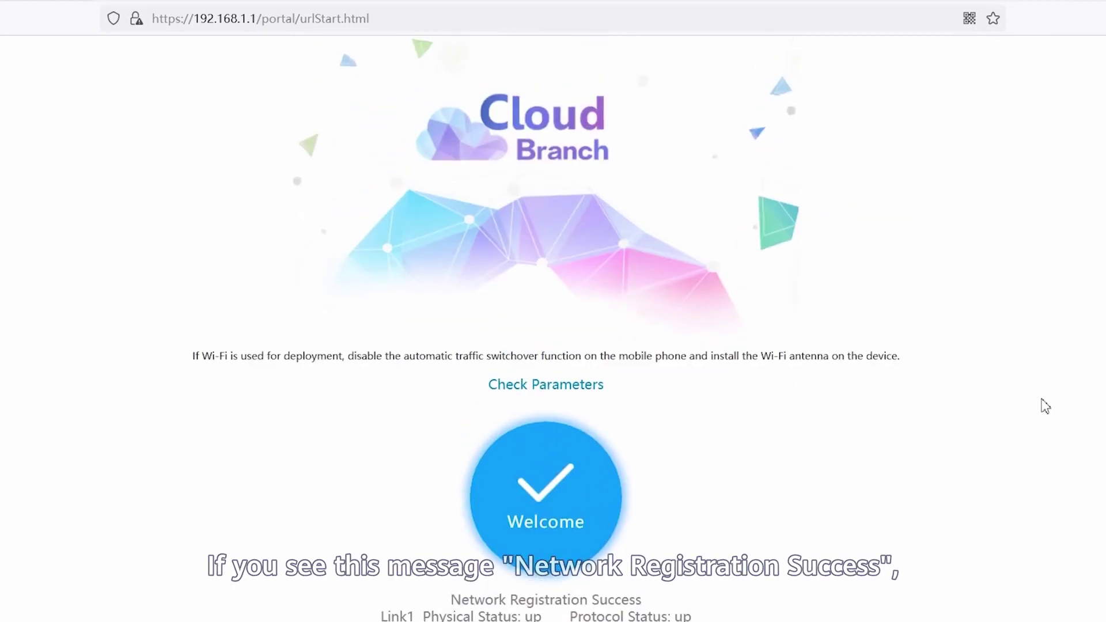